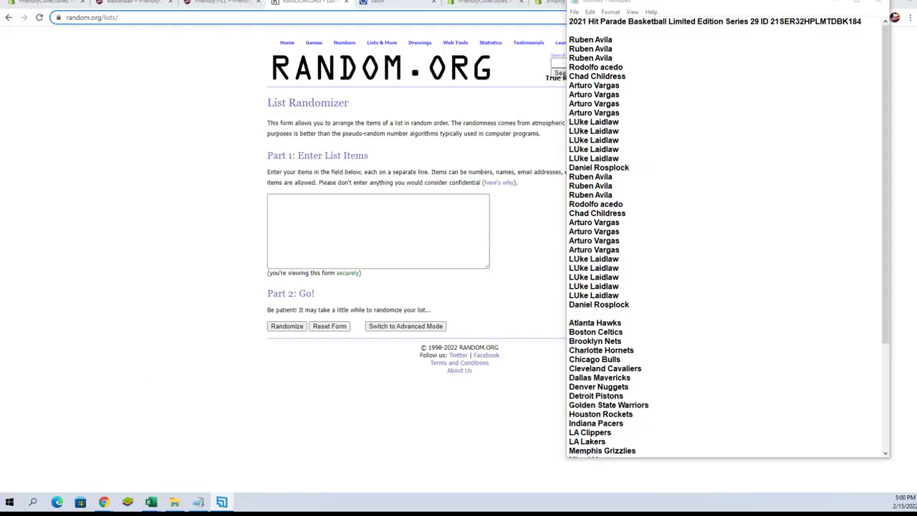
Copy the 30 owner names from Notepad into RANDOM.ORG's List Randomizer box
mouse_move(631, 306)
left_mouse_down()
mouse_move(580, 280)
mouse_move(622, 104)
mouse_move(602, 41)
mouse_move(569, 39)
left_mouse_up()
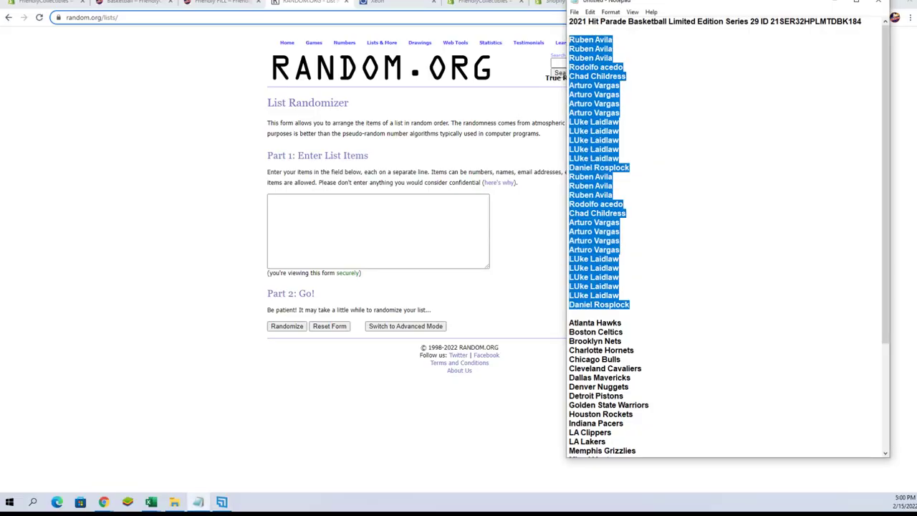
right_click(572, 41)
left_click(602, 72)
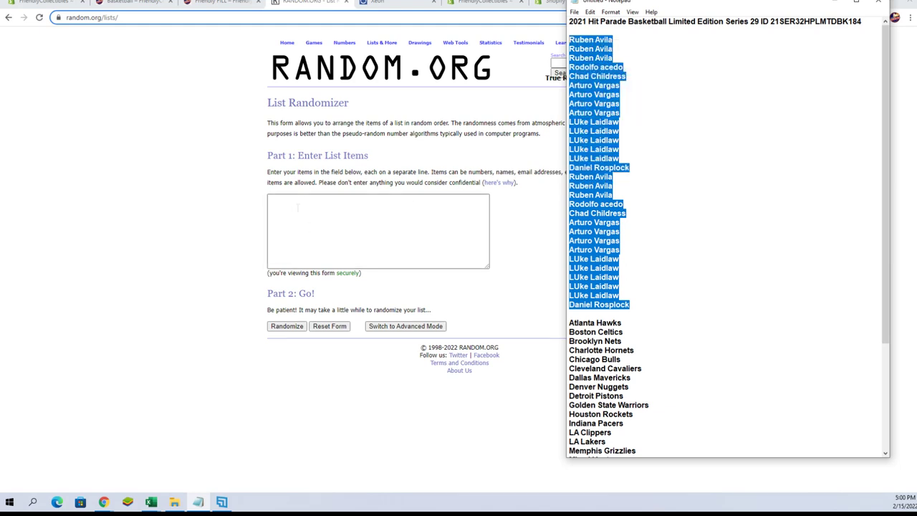
right_click(297, 208)
left_click(332, 284)
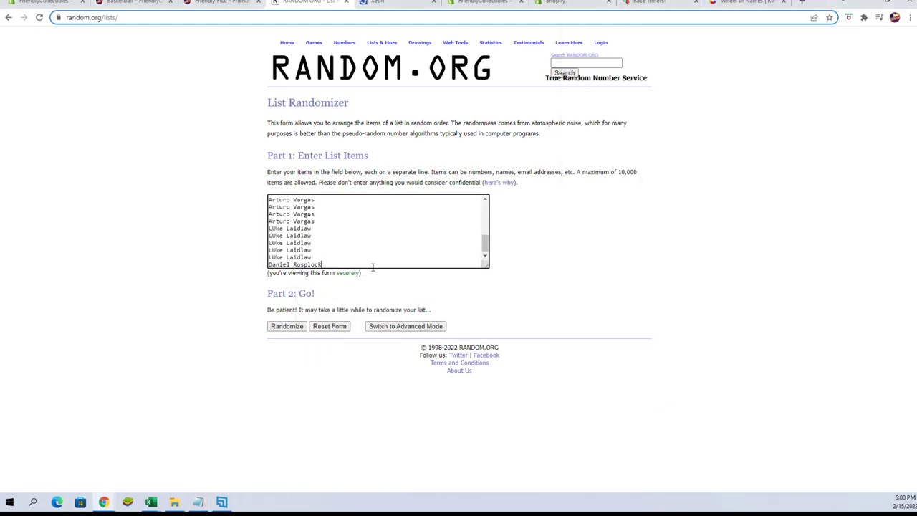
Randomize the owner list seven times and select the final shuffled names
left_click(288, 327)
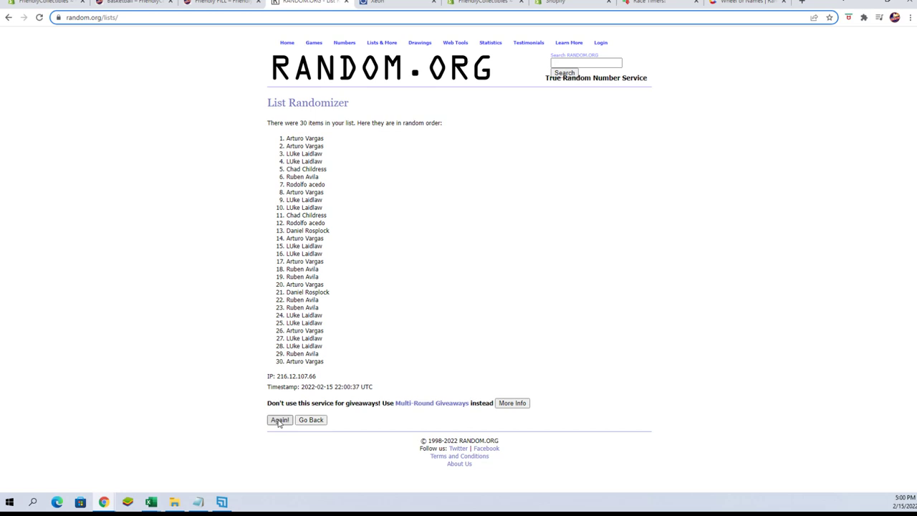
left_click(279, 422)
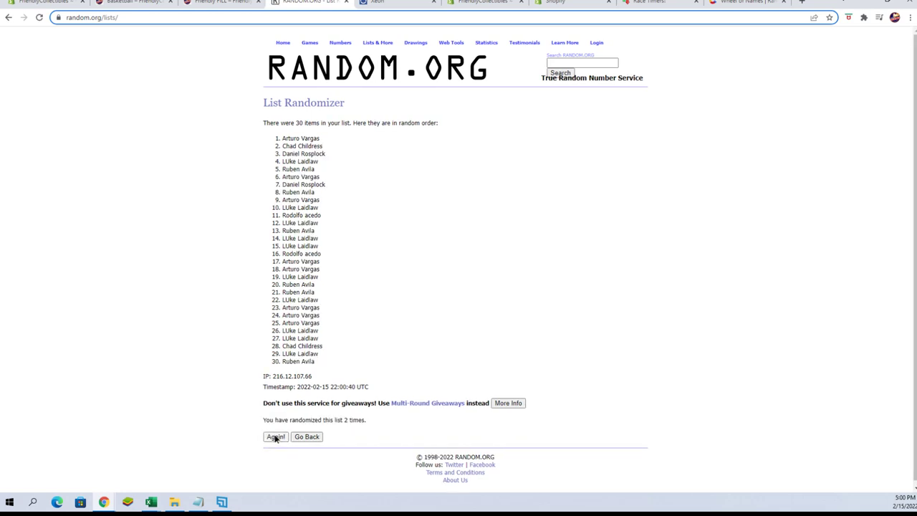
left_click(276, 438)
left_click(276, 439)
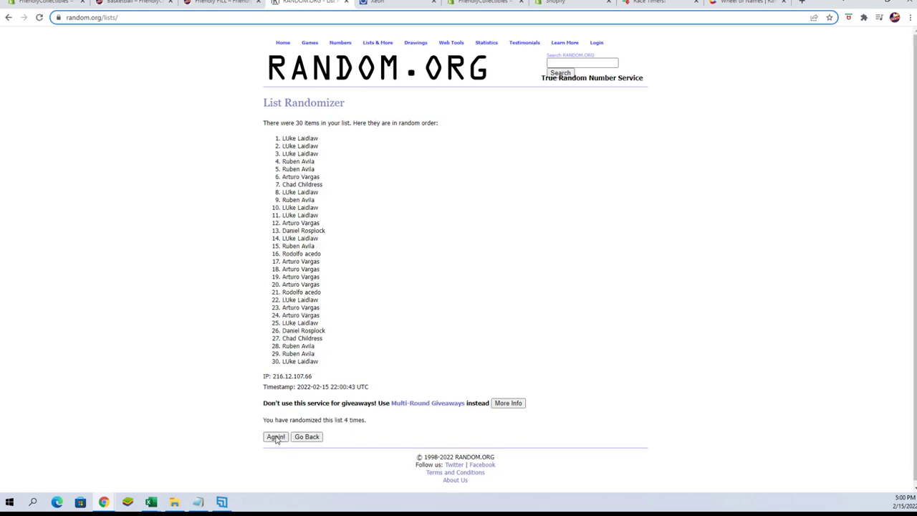
left_click(276, 438)
left_click(277, 439)
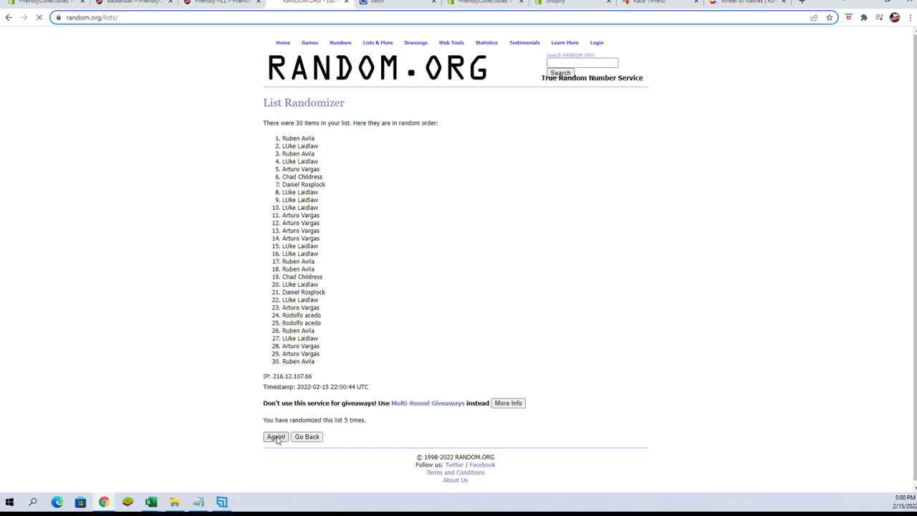
left_click(276, 438)
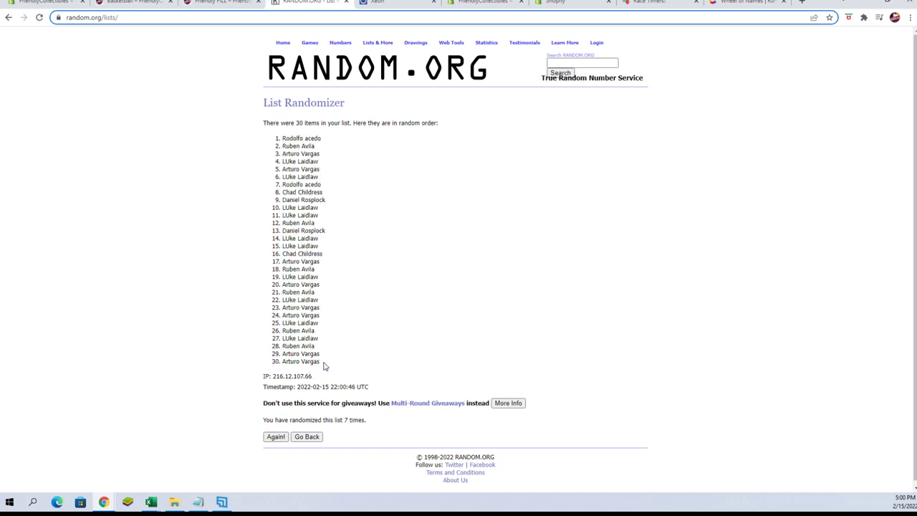
mouse_move(323, 366)
left_mouse_down()
mouse_move(321, 152)
mouse_move(285, 138)
left_mouse_up()
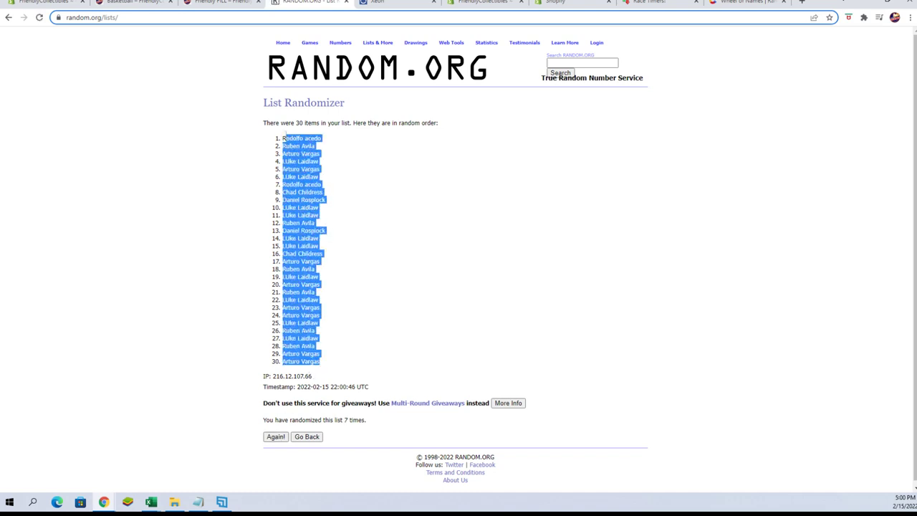
Copy the shuffled owner names and bring the owners and teams workbook forward
right_click(285, 137)
left_click(299, 145)
mouse_move(152, 506)
left_click(208, 469)
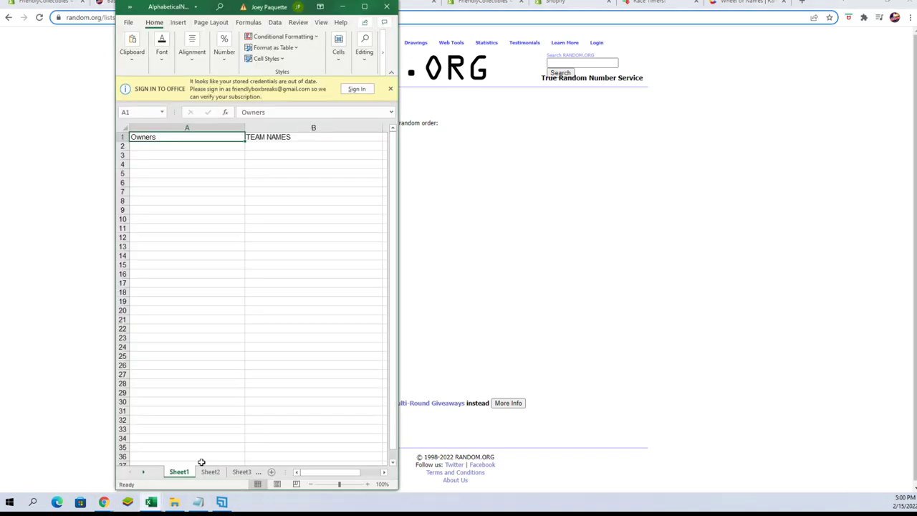
Paste Special the owner names into A2 as Text, then return to RANDOM.ORG
left_click(143, 145)
right_click(143, 145)
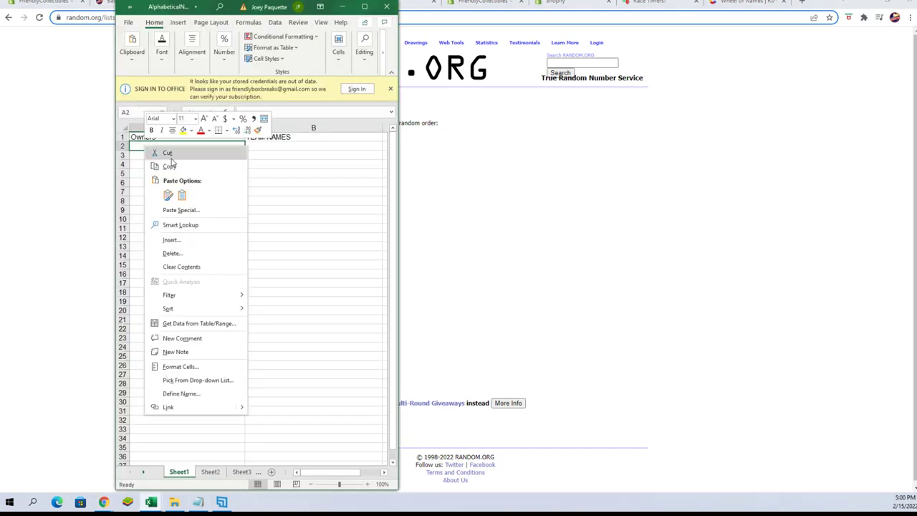
left_click(181, 210)
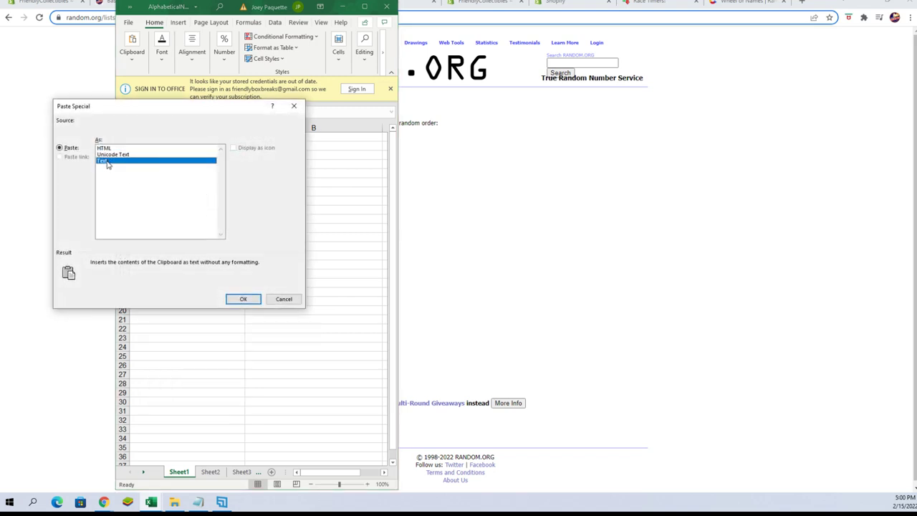
left_click(107, 162)
left_click(243, 300)
left_click(422, 233)
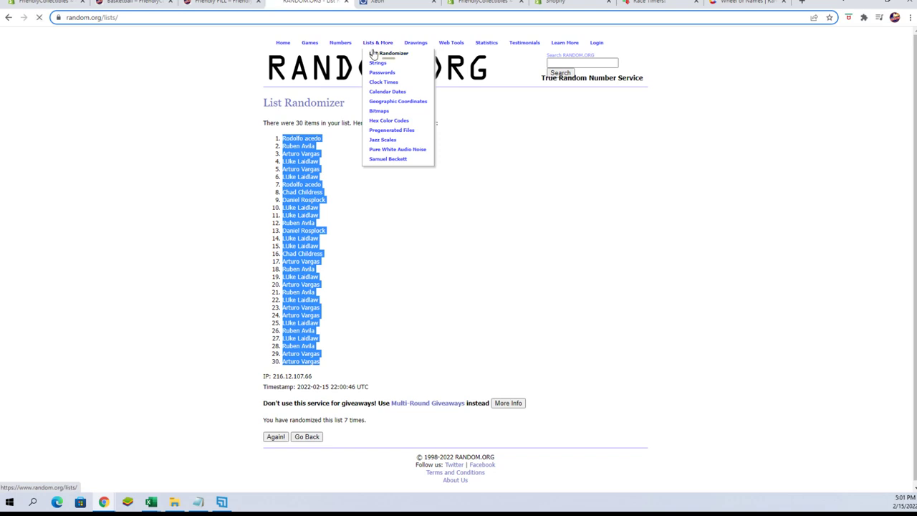
Copy the 30 NBA team names from Notepad into a fresh List Randomizer form
left_click(375, 53)
left_click(198, 502)
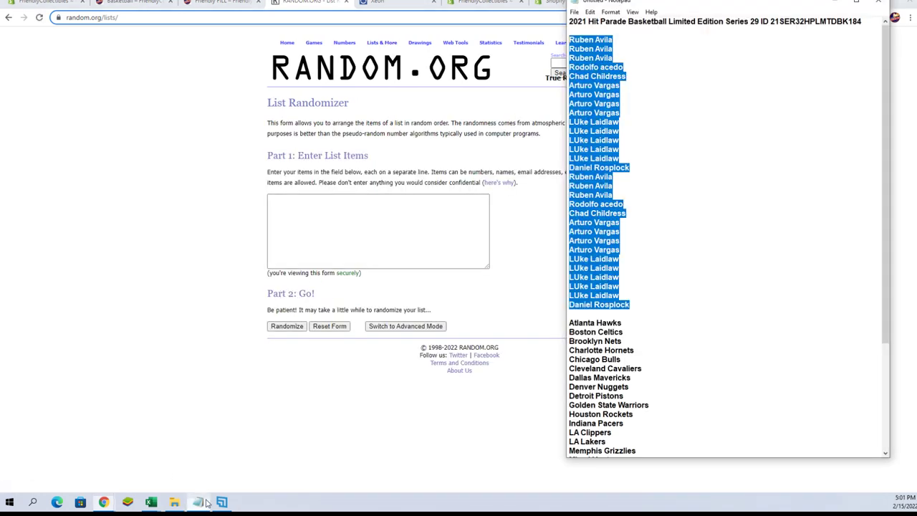
left_click_drag(570, 326, 643, 467)
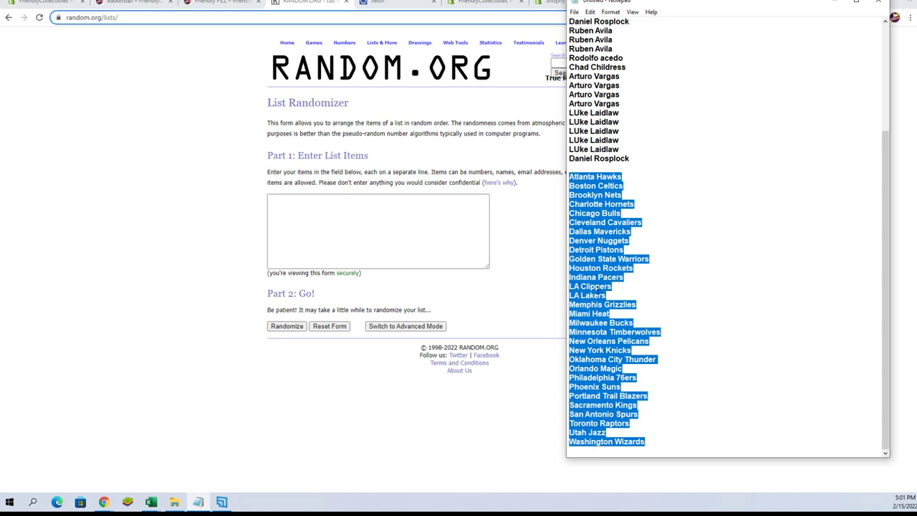
right_click(597, 286)
left_click(617, 320)
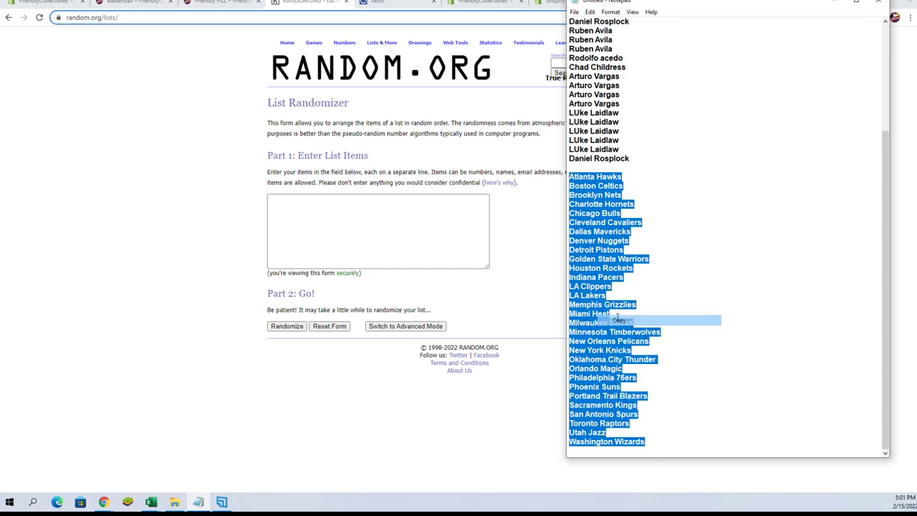
left_click(279, 207)
right_click(280, 205)
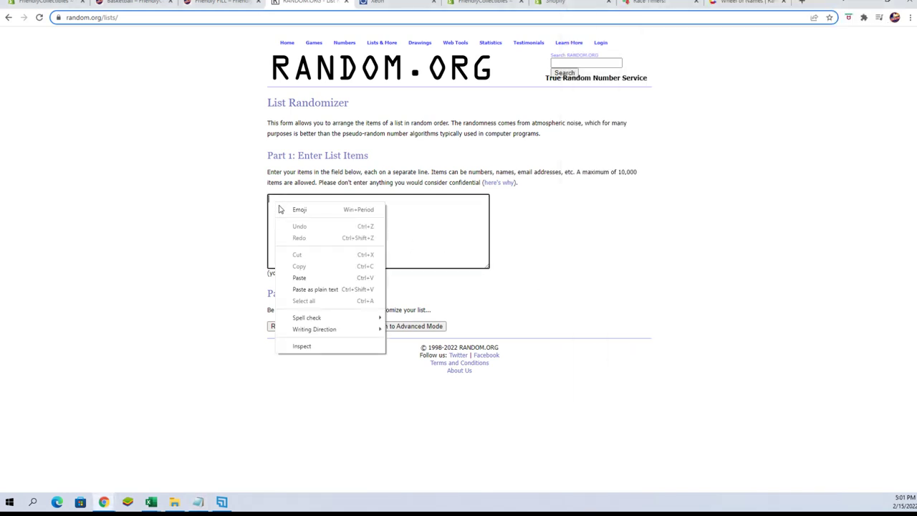
left_click(314, 278)
Randomize the team list seven times and select the final shuffled teams
left_click(279, 327)
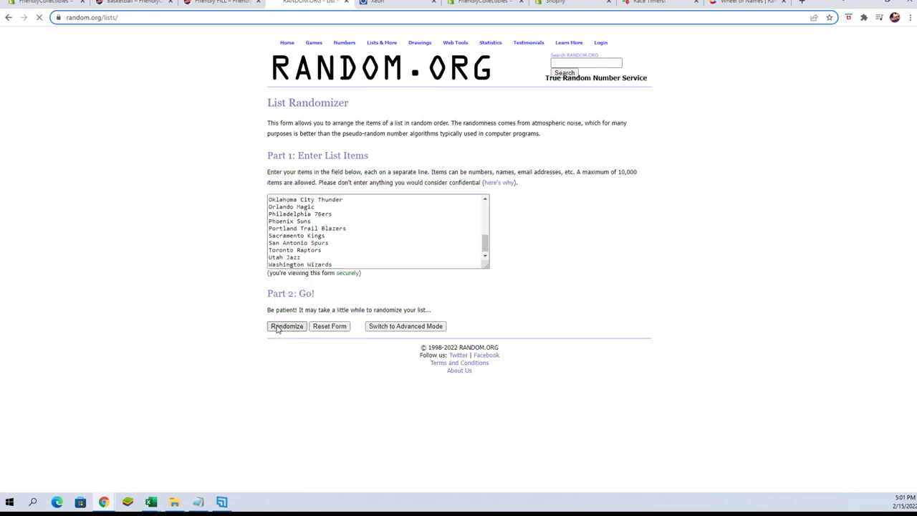
left_click(279, 420)
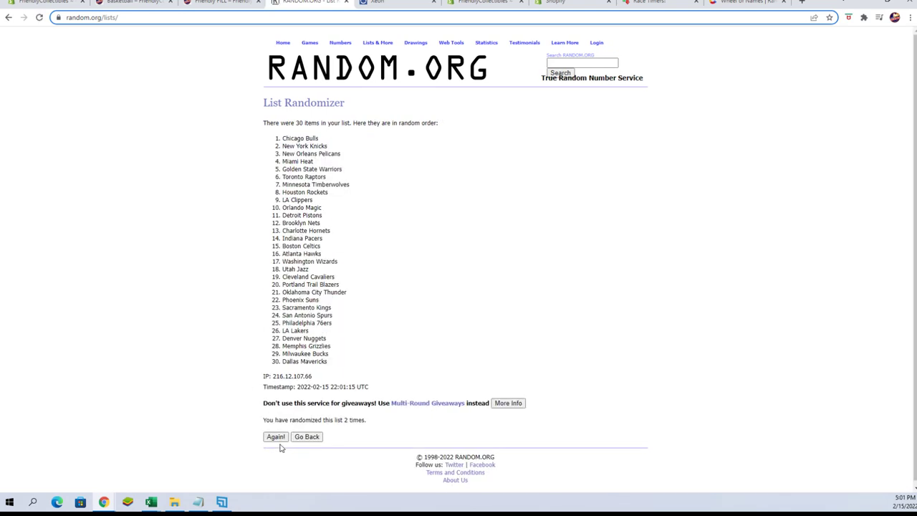
left_click(276, 437)
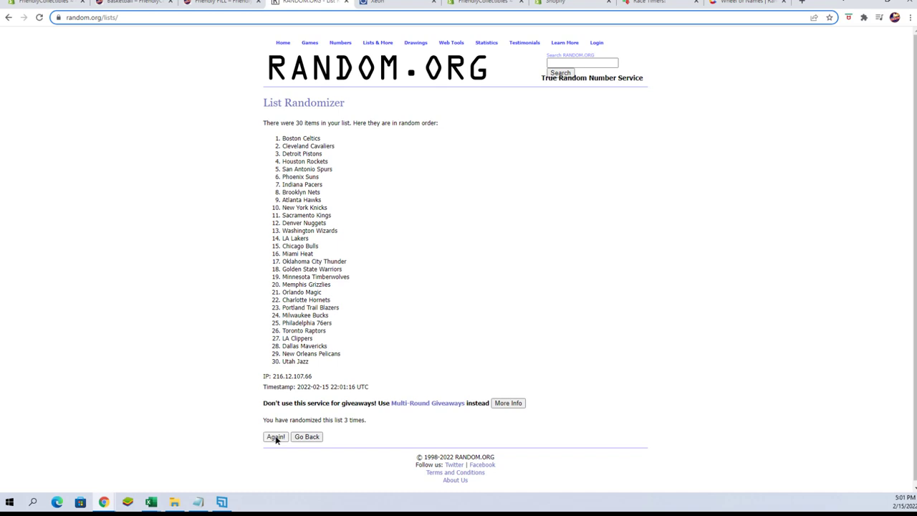
left_click(275, 437)
left_click(276, 437)
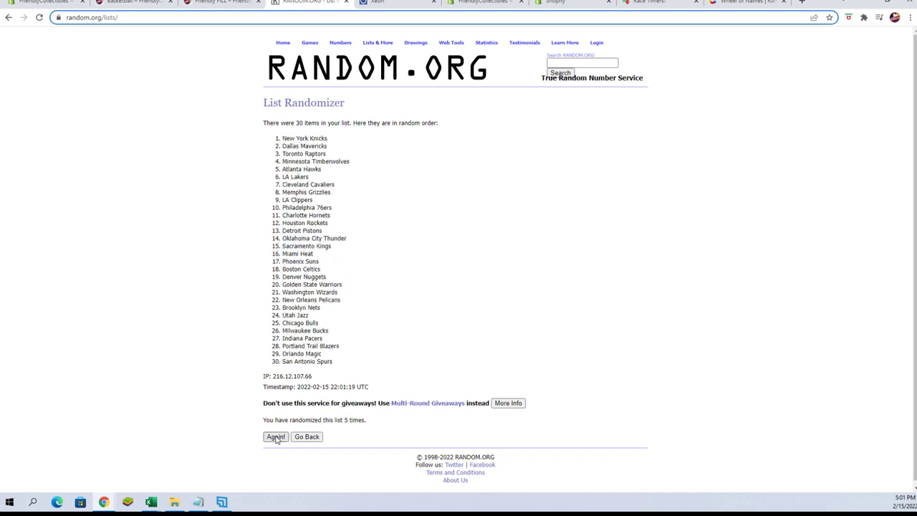
left_click(276, 437)
left_click(276, 437)
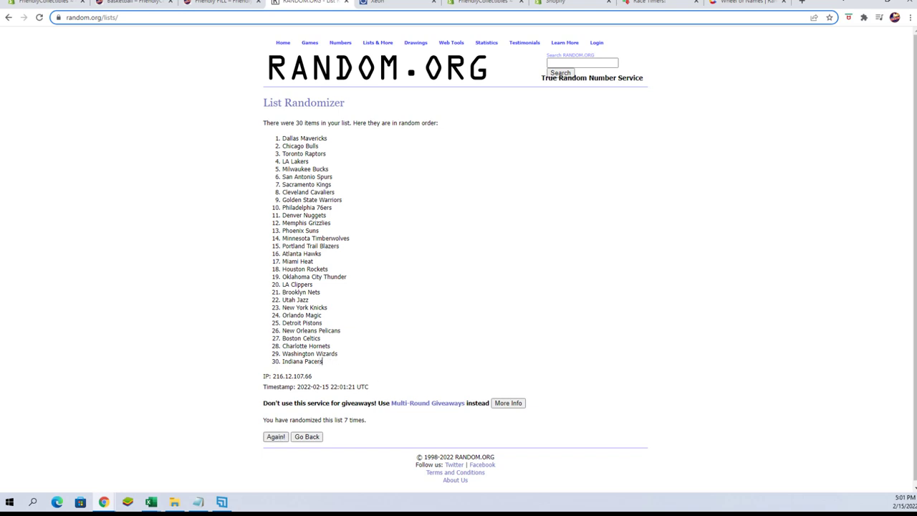
mouse_move(322, 362)
left_mouse_down()
mouse_move(282, 230)
mouse_move(282, 137)
left_mouse_up()
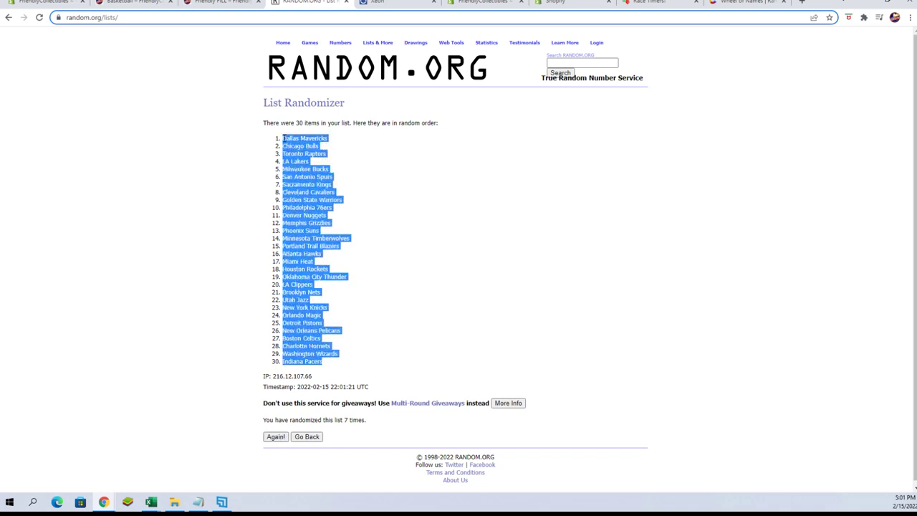
Copy the shuffled team names and bring the owners and teams workbook forward
right_click(284, 139)
left_click(297, 146)
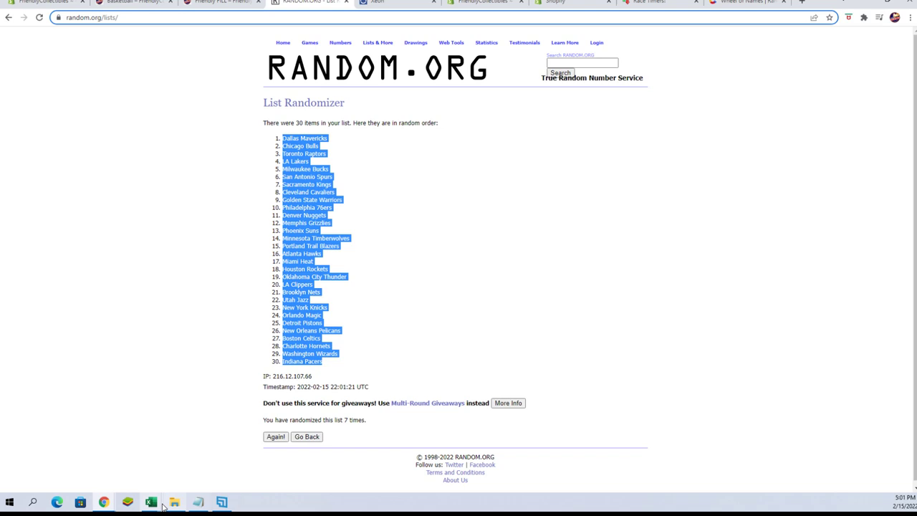
mouse_move(163, 505)
left_click(233, 452)
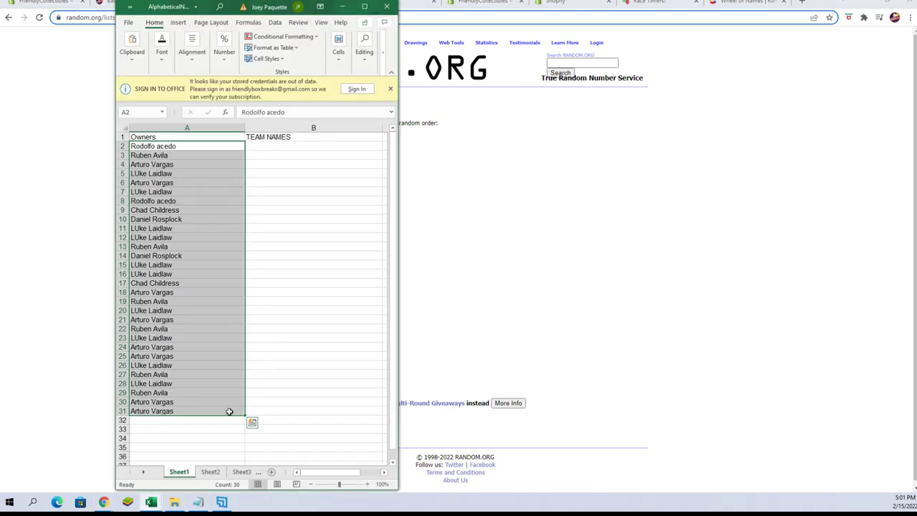
Paste Special the team names into B2 as Text, then select cell A1
left_click(255, 146)
right_click(256, 145)
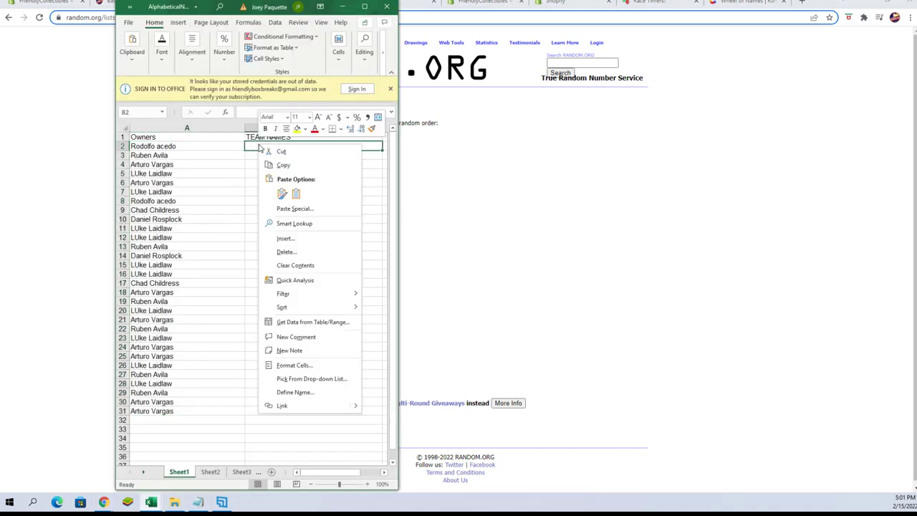
left_click(294, 209)
left_click(218, 158)
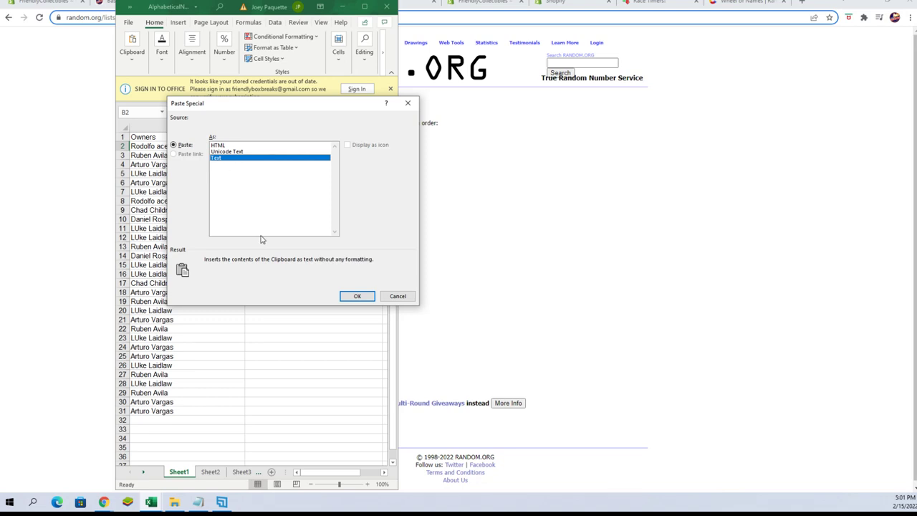
left_click(351, 297)
left_click(167, 141)
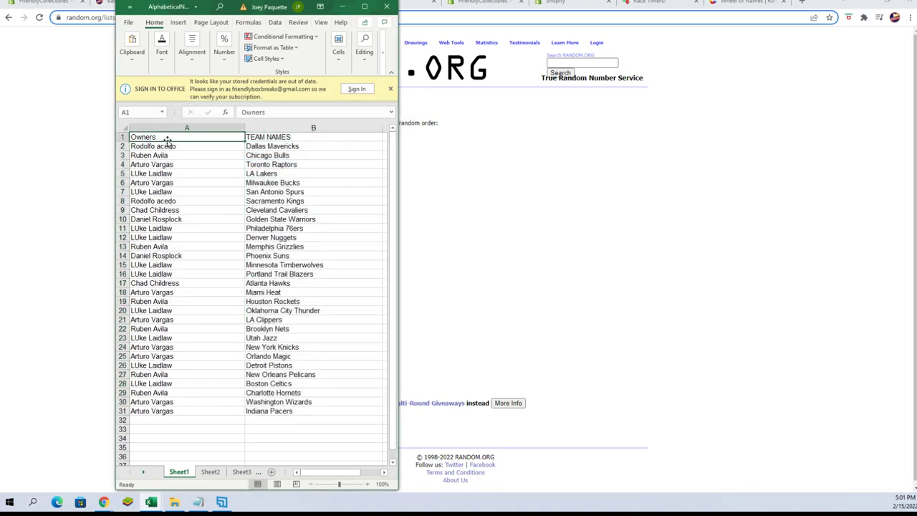